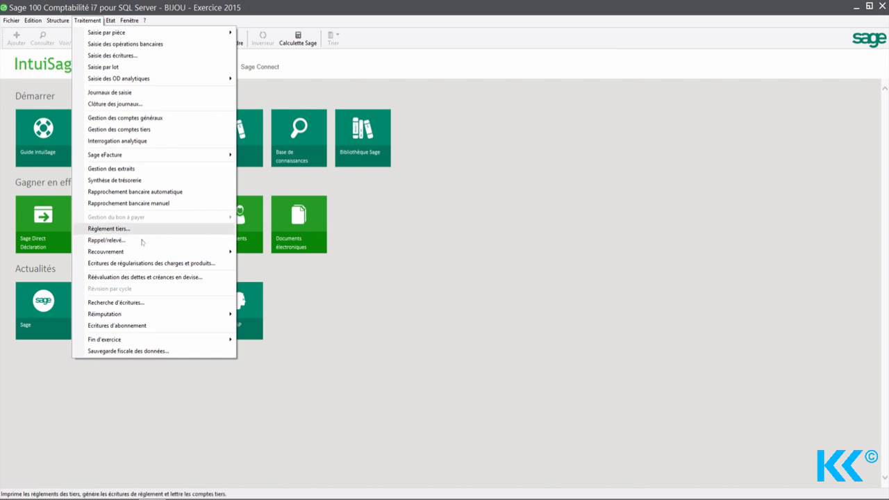
# Open the Rappel/relevé selection for a Rappel and set the third-party type to Client
pyautogui.click(108, 241)
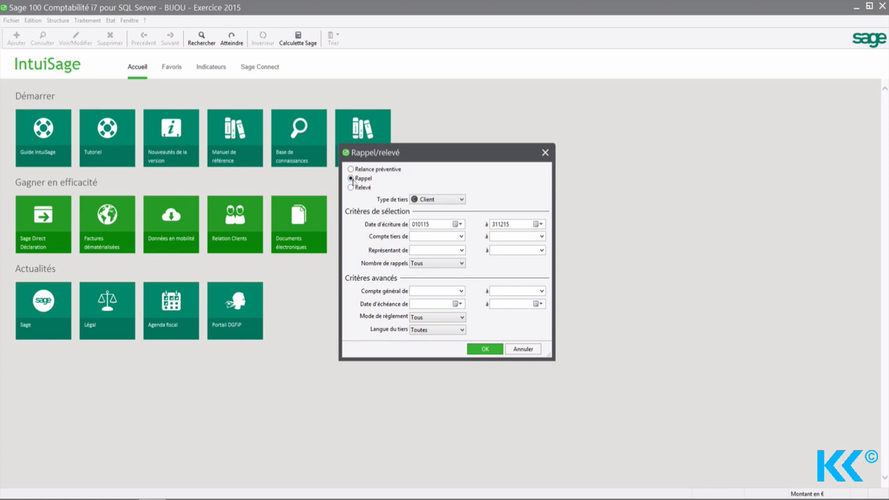
pyautogui.click(461, 200)
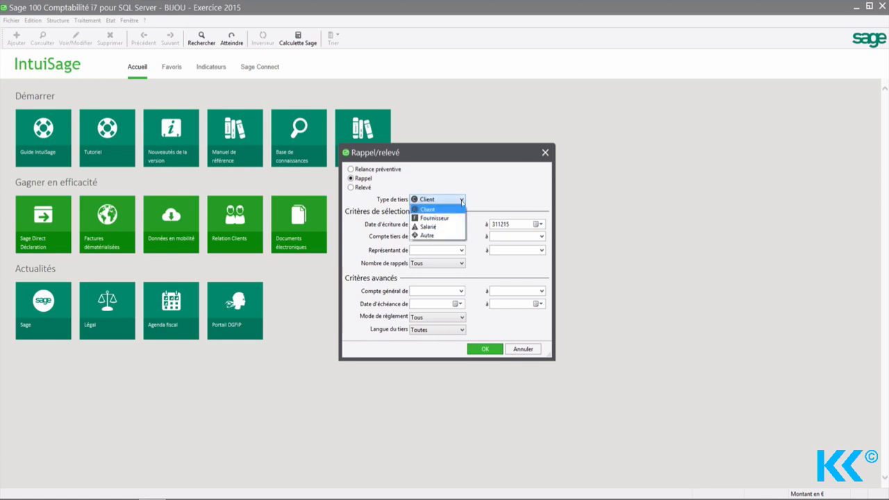
pyautogui.click(436, 209)
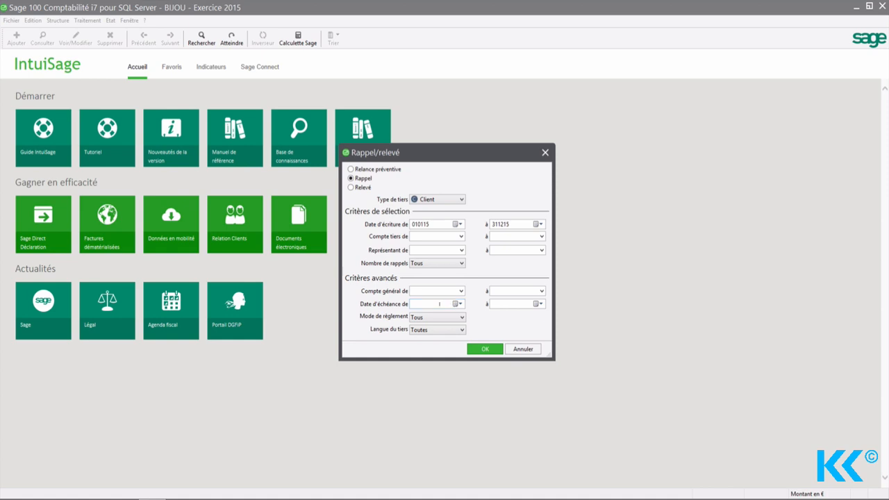
# Limit the due dates to 300615 at the latest, keep all payment methods, and run the reminder selection
pyautogui.click(430, 305)
pyautogui.click(505, 303)
pyautogui.write('300615')
pyautogui.click(429, 321)
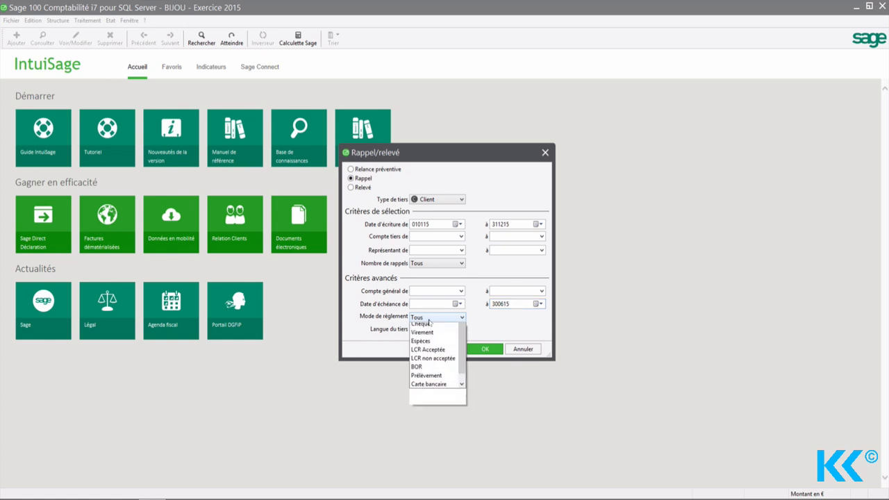
pyautogui.click(434, 318)
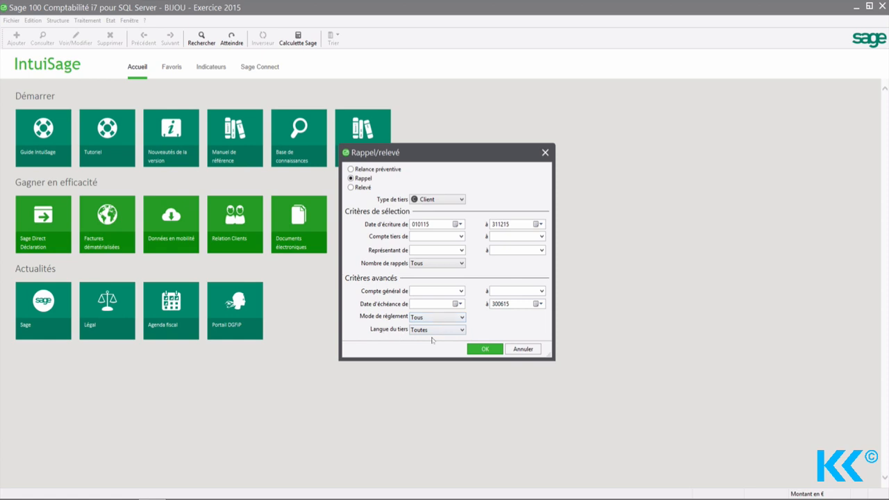
pyautogui.click(493, 350)
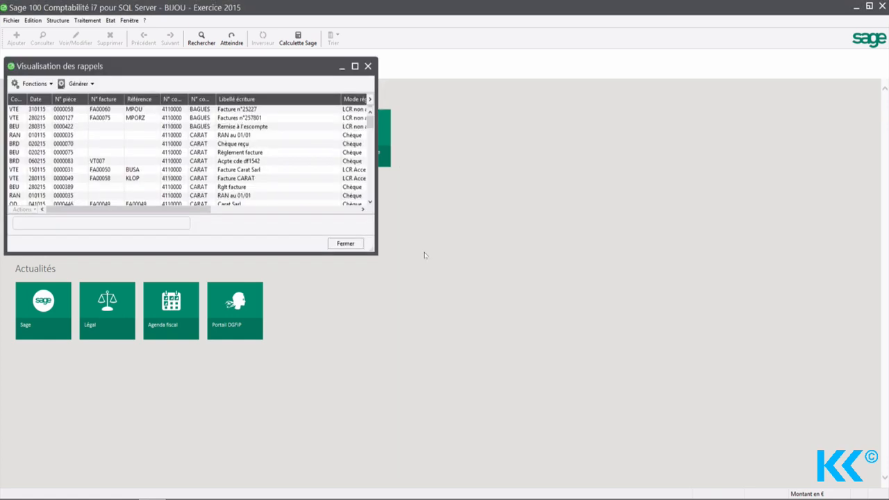
# Maximize the Visualisation des rappels window and look through the listed entries
pyautogui.doubleClick(279, 67)
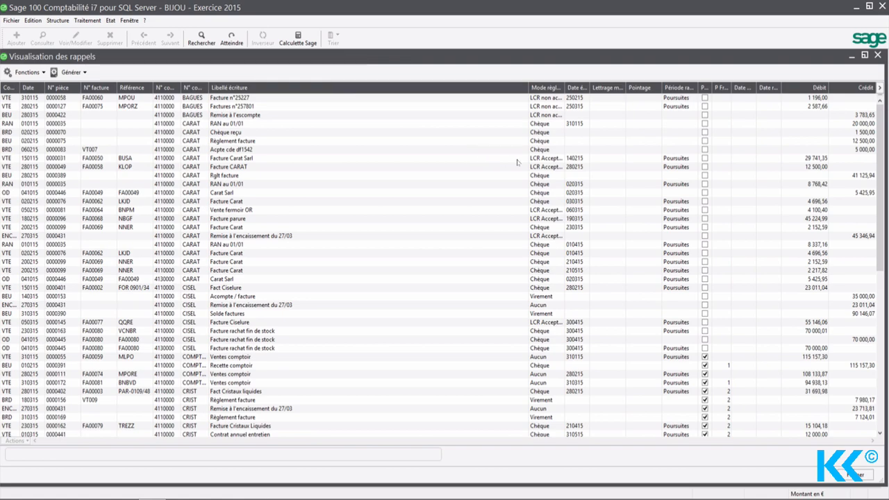
pyautogui.scroll(-13, 517, 163)
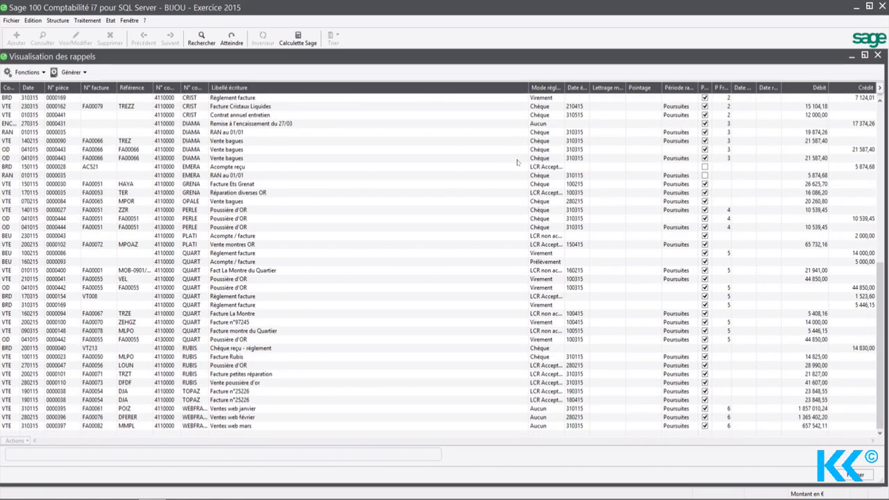
pyautogui.scroll(10, 517, 162)
pyautogui.scroll(1, 540, 52)
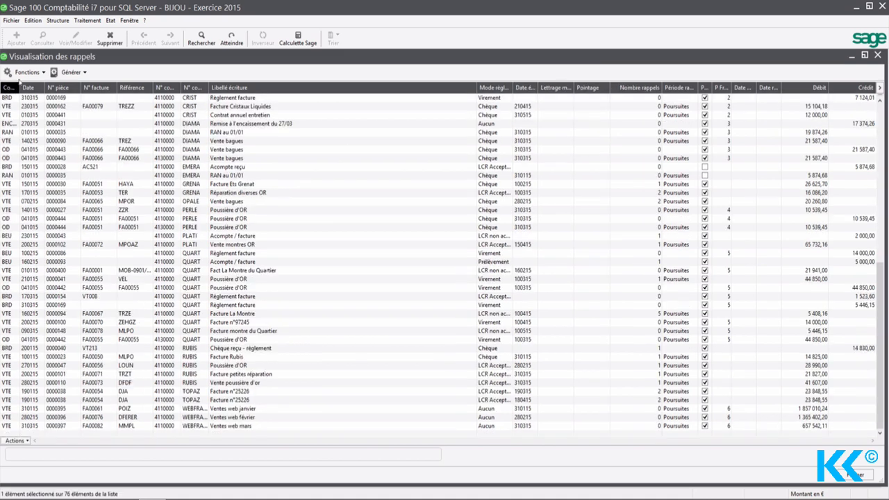
pyautogui.click(40, 73)
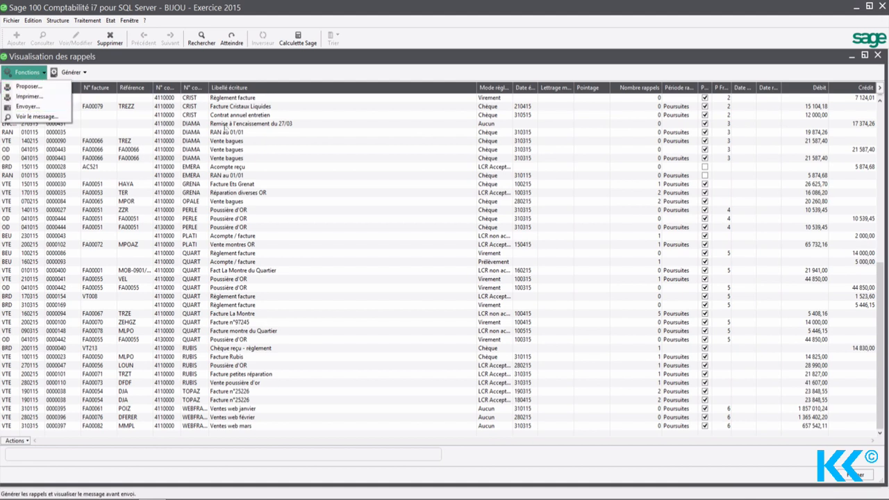
pyautogui.click(135, 70)
pyautogui.click(127, 106)
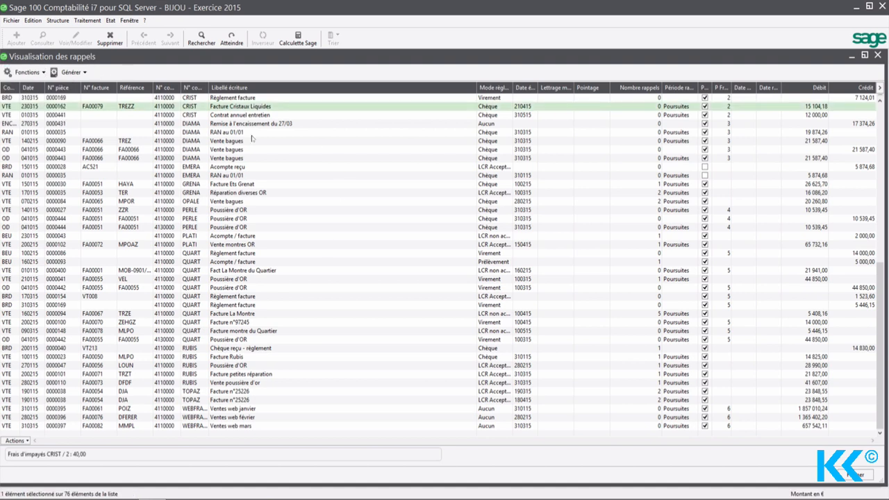
pyautogui.click(23, 442)
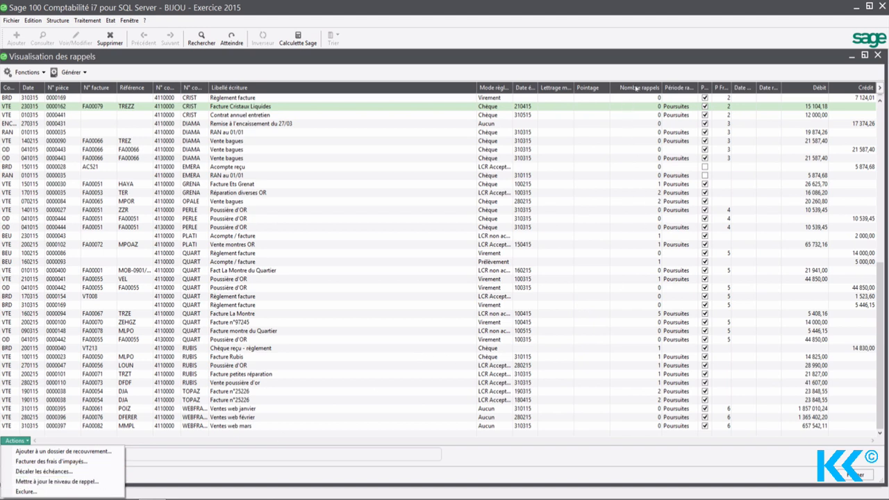
pyautogui.click(642, 189)
pyautogui.click(641, 194)
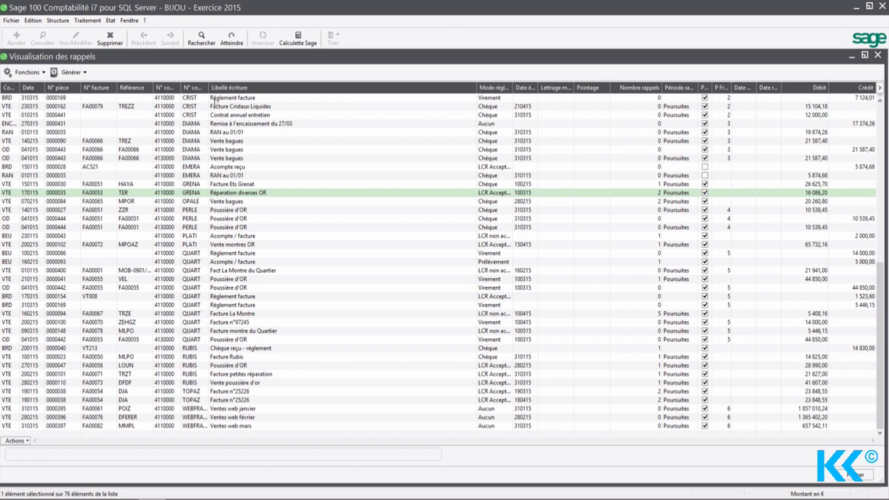
# Widen the third-party account number column in the reminder list
pyautogui.moveTo(209, 88); pyautogui.dragTo(220, 89)
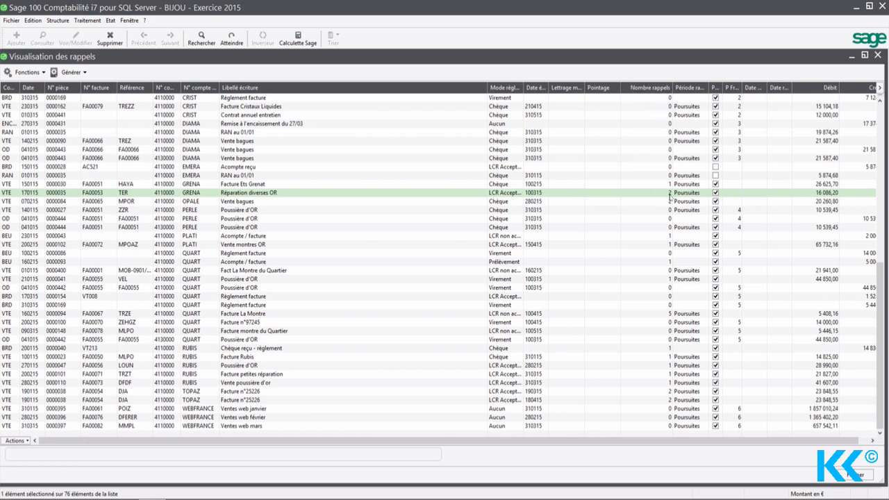
pyautogui.click(15, 440)
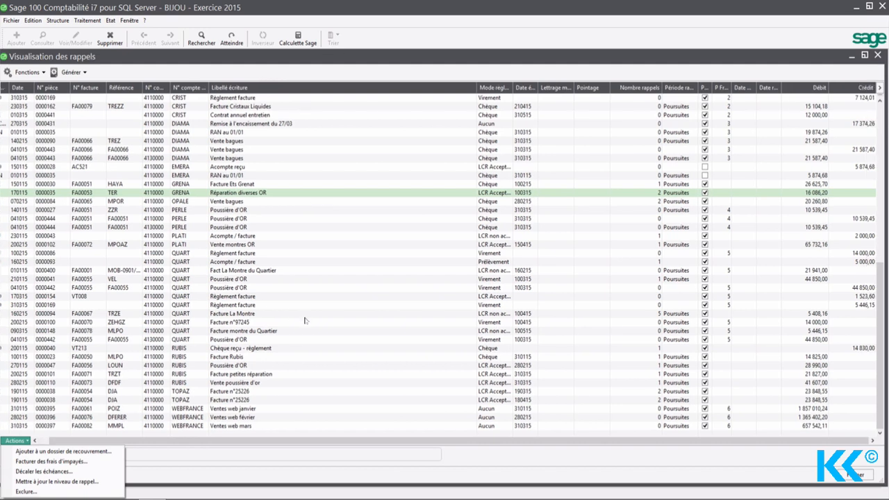
# Select the entries from GRENA's Facture Ets Grenat through QUART's Règlement facture dated 100215 and start generating their reminders
pyautogui.click(238, 184)
pyautogui.keyDown('shift'); pyautogui.click(239, 253); pyautogui.keyUp('shift')
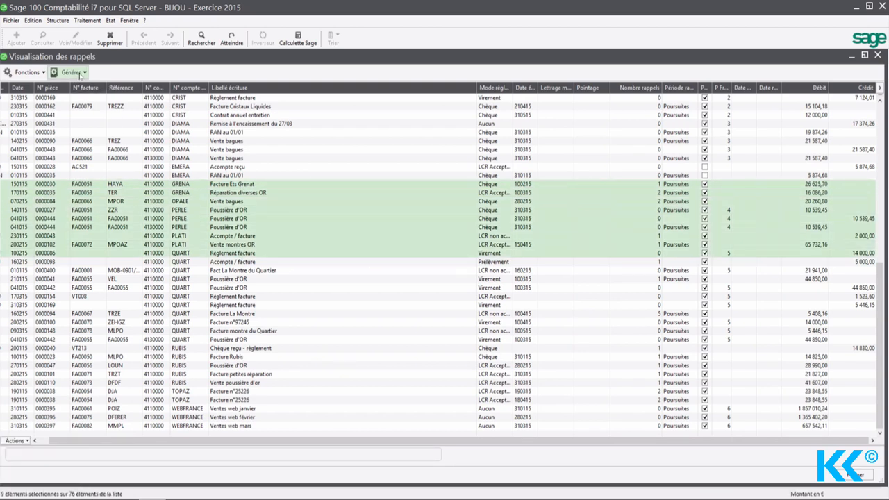
pyautogui.click(83, 73)
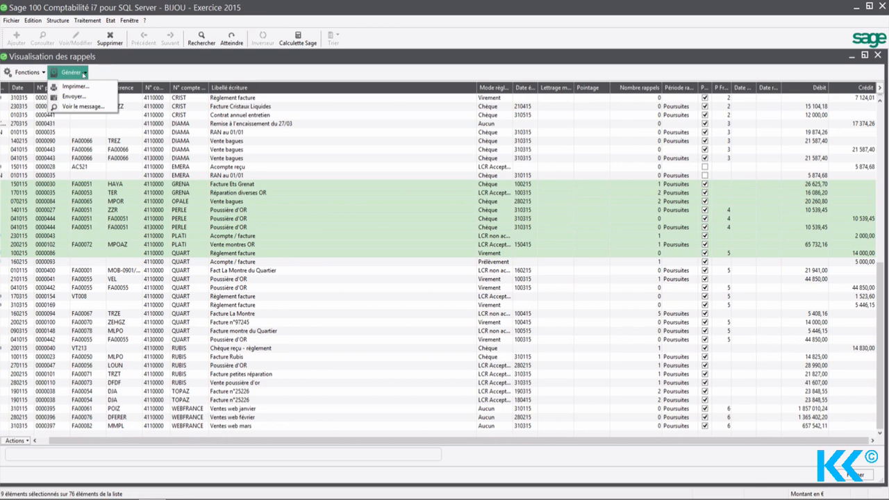
pyautogui.click(83, 95)
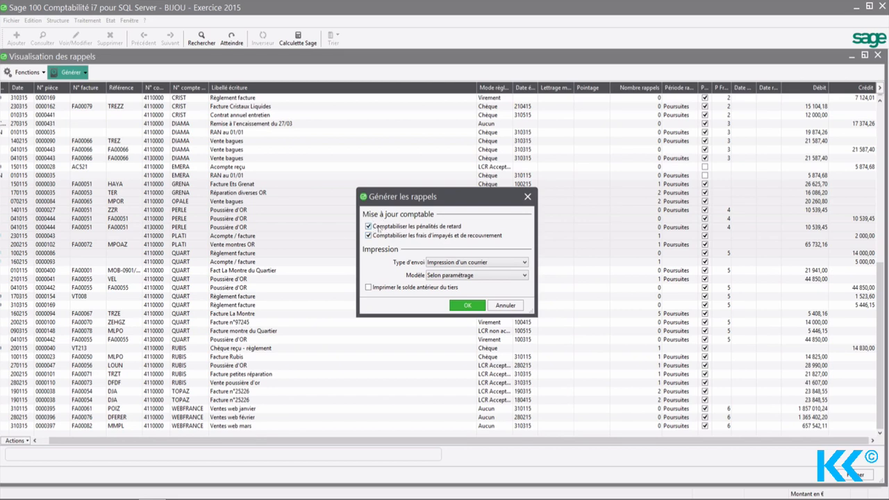
# Generate the reminders without posting late penalties or unpaid and recovery fees, using Impression d'un courrier and the model Selon paramétrage
pyautogui.click(374, 228)
pyautogui.click(369, 236)
pyautogui.click(512, 263)
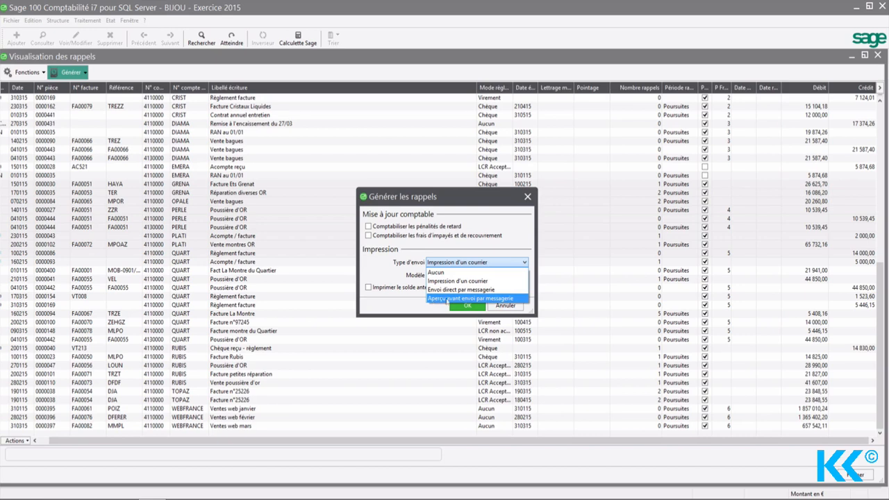
pyautogui.click(464, 281)
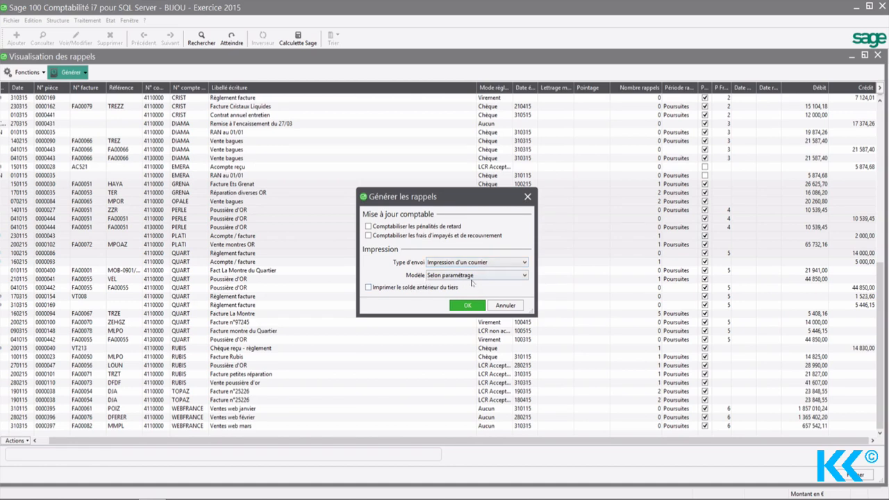
pyautogui.click(475, 276)
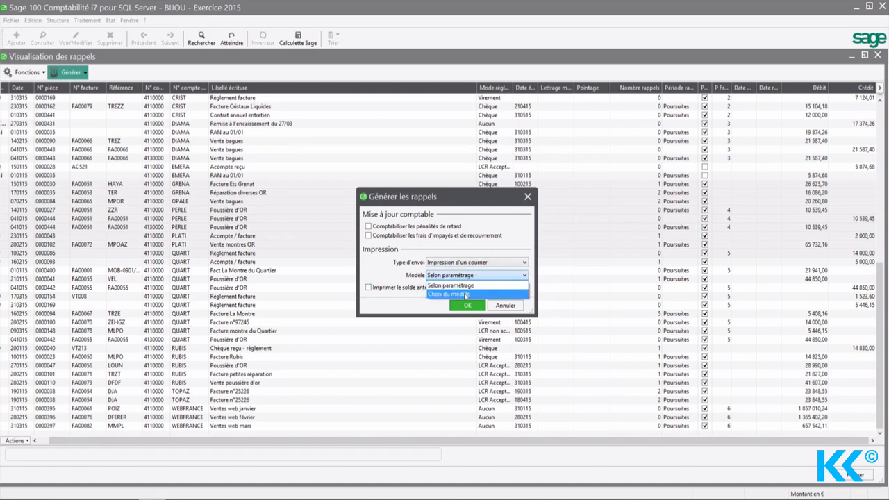
pyautogui.click(468, 286)
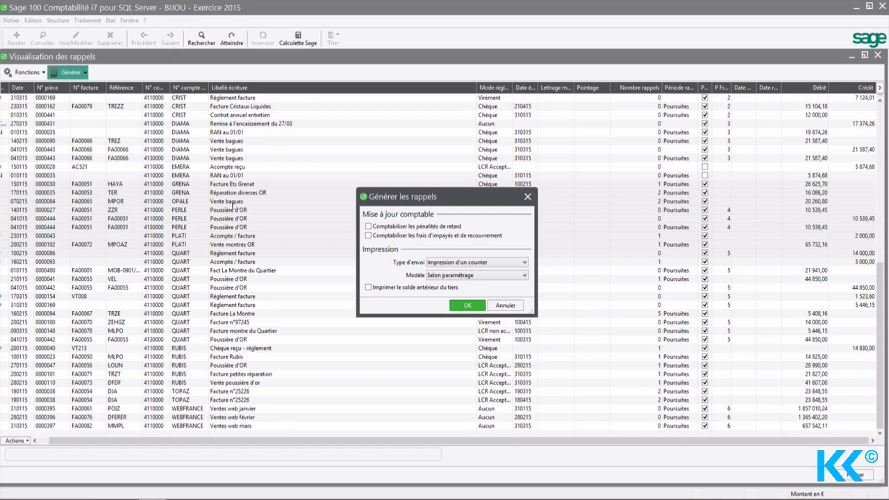
pyautogui.click(467, 306)
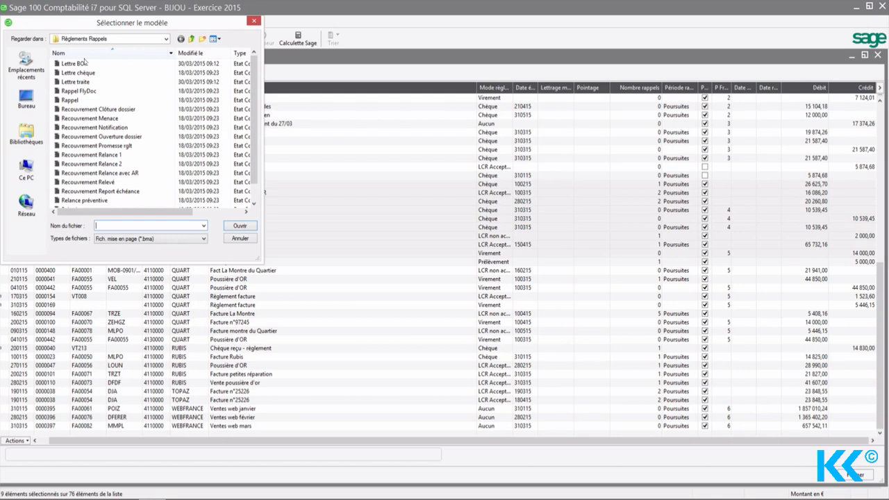
# Choose the Rappel template from C:\Utilisateurs\Public\Documents publics\Sage\iComptabilité\Documents standards\Règlements Rappels
pyautogui.click(31, 180)
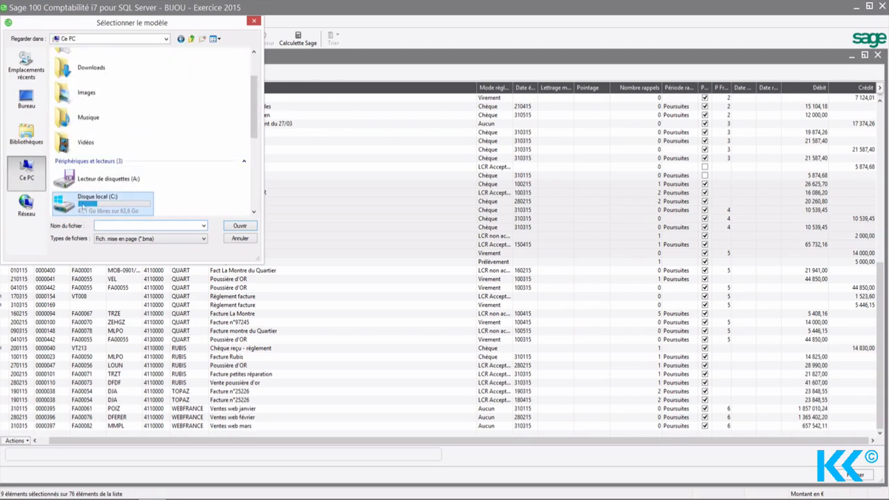
pyautogui.doubleClick(82, 203)
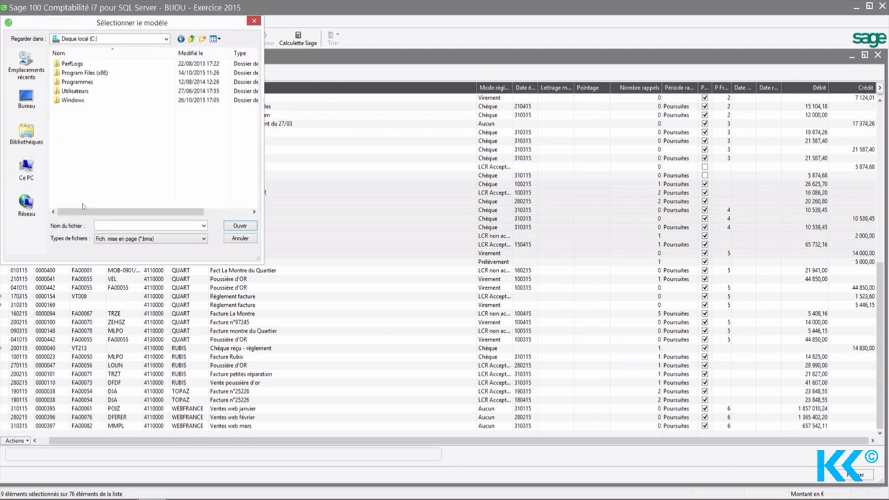
pyautogui.doubleClick(85, 94)
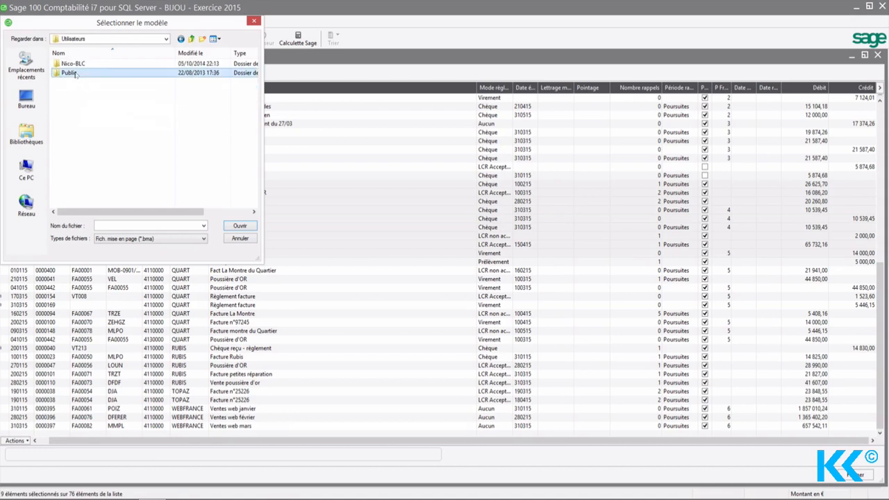
pyautogui.doubleClick(75, 73)
pyautogui.doubleClick(78, 64)
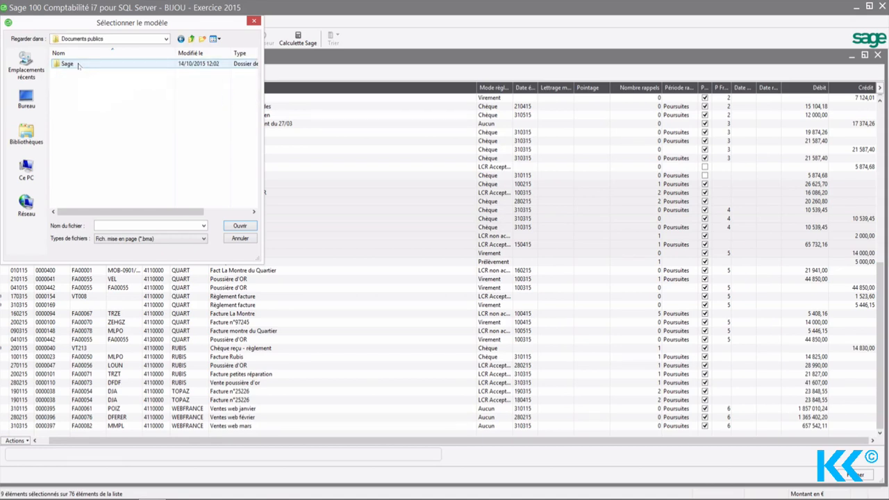
pyautogui.doubleClick(78, 65)
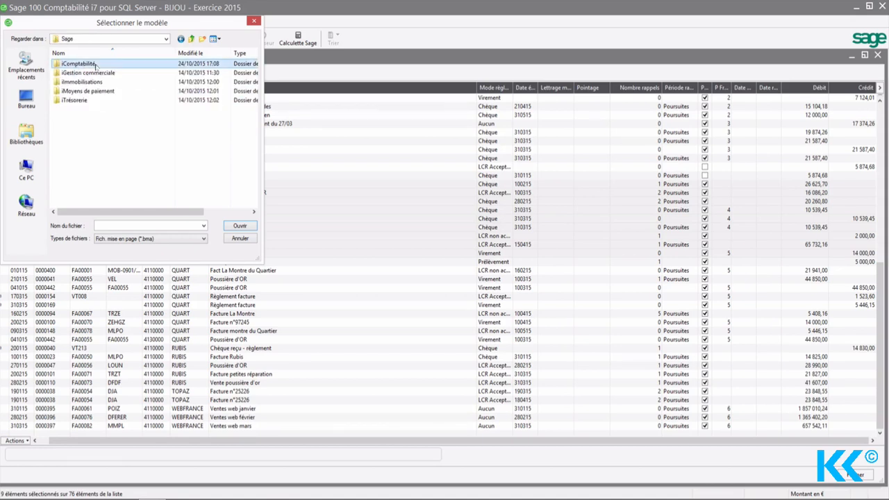
pyautogui.doubleClick(94, 64)
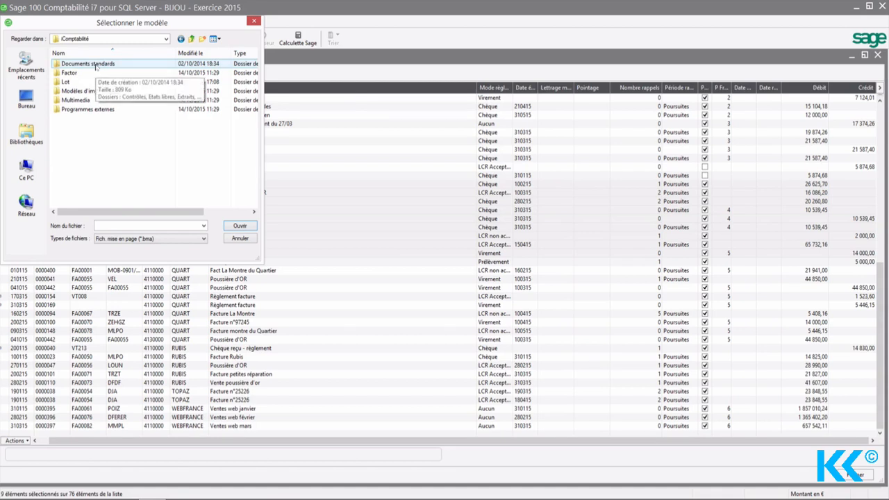
pyautogui.doubleClick(91, 64)
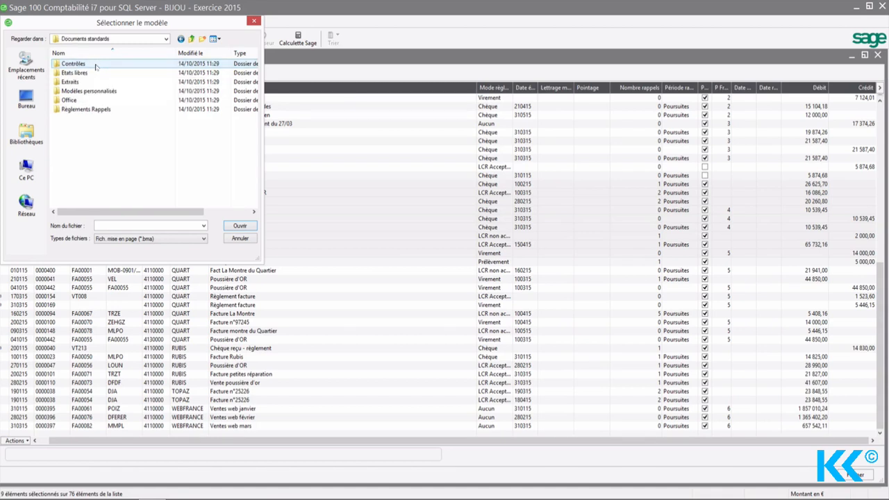
pyautogui.doubleClick(92, 110)
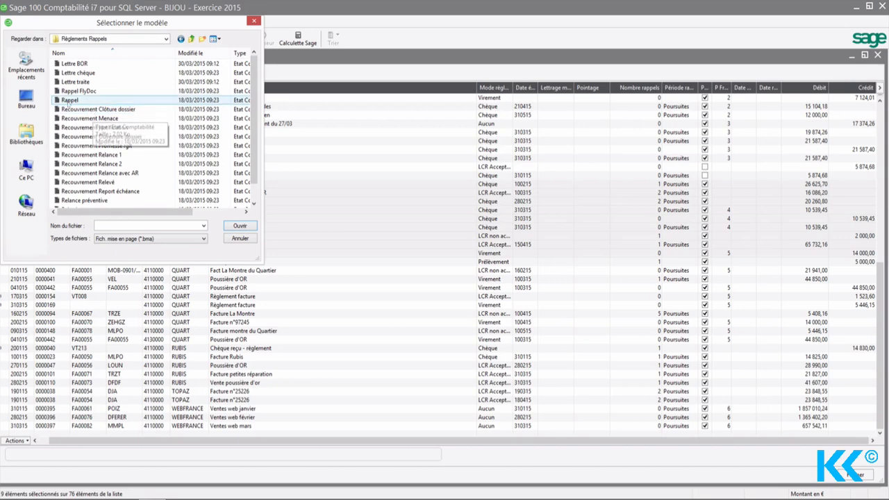
pyautogui.click(72, 102)
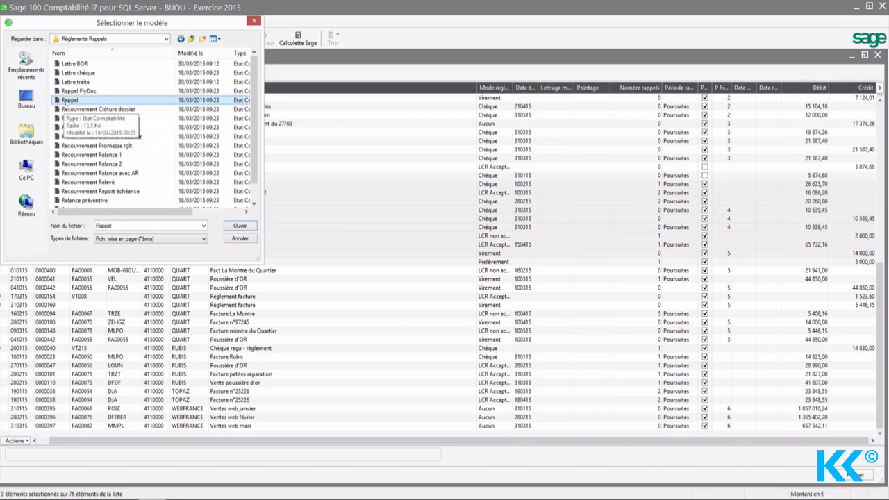
pyautogui.click(239, 225)
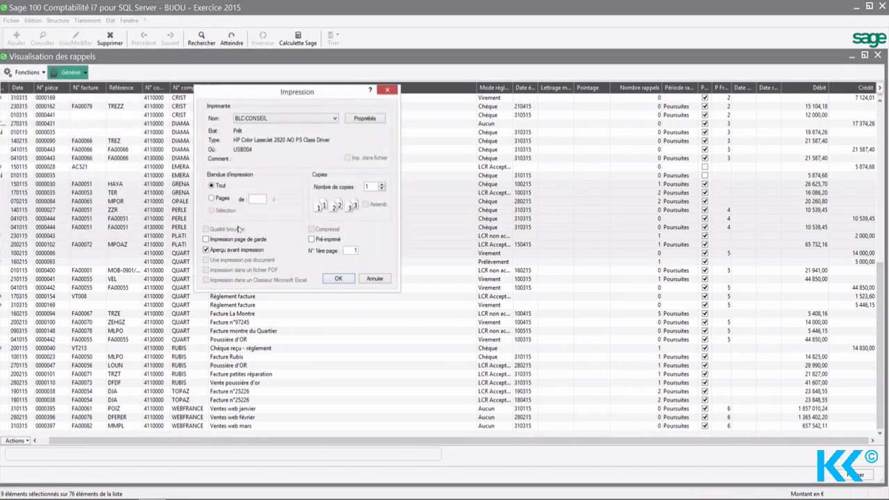
# Accept the print settings with preview enabled and look through the first two reminder letters
pyautogui.click(338, 279)
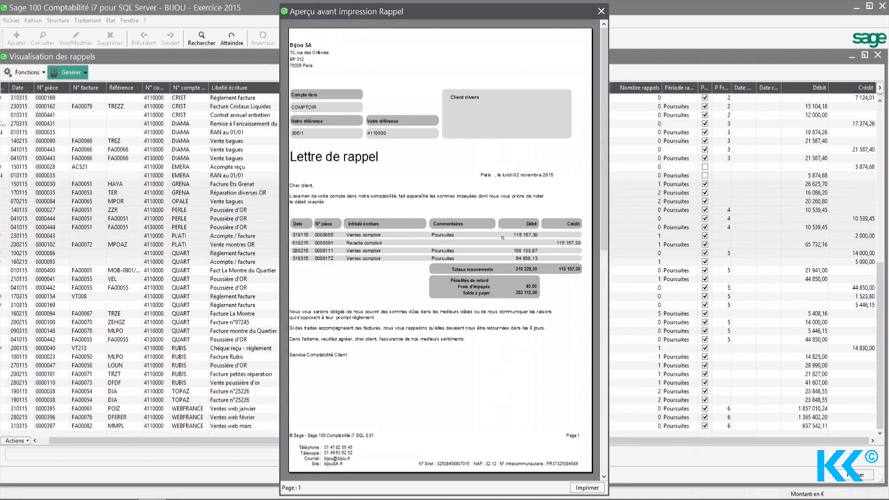
pyautogui.scroll(-1, 523, 270)
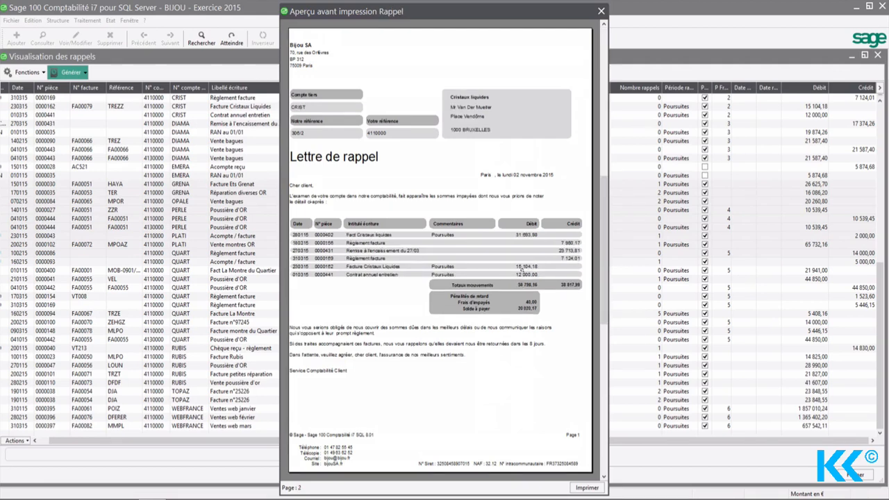
# Look through the remaining reminder letters up to the Rubis one, and close the preview and the reminder list
pyautogui.scroll(-1, 521, 269)
pyautogui.scroll(-1, 522, 269)
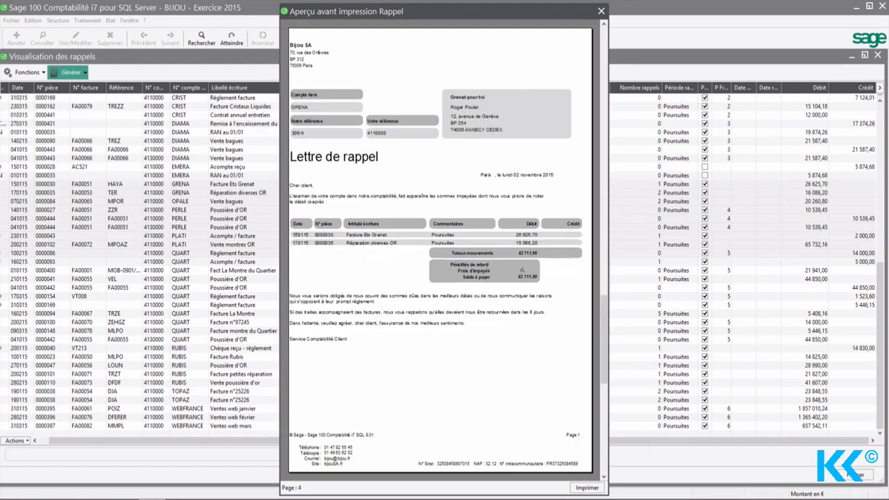
pyautogui.scroll(-1, 521, 270)
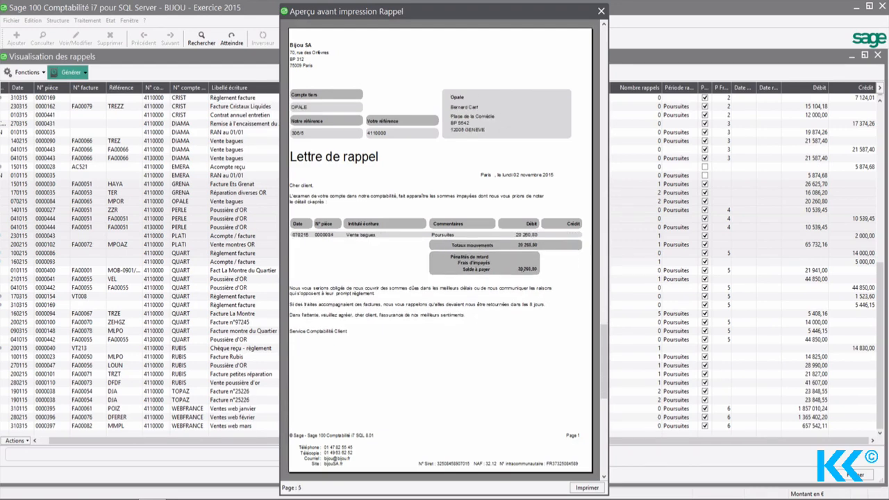
pyautogui.scroll(-1, 521, 270)
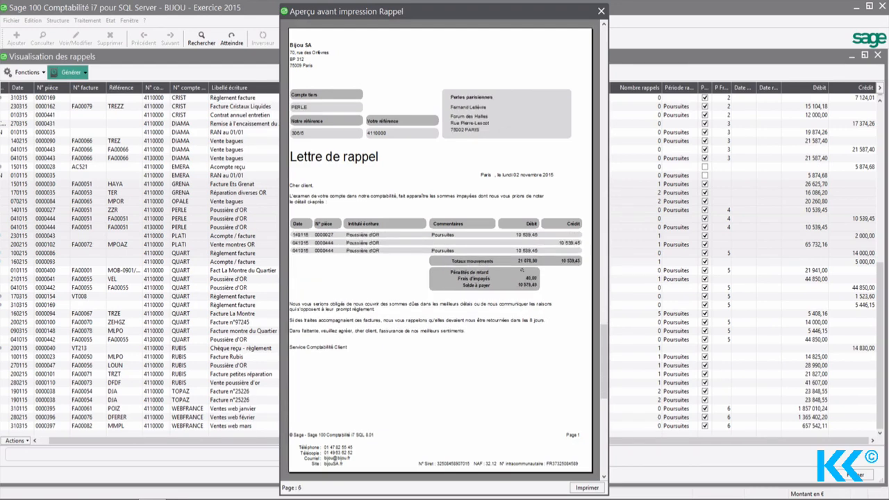
pyautogui.scroll(-1, 521, 269)
pyautogui.scroll(-1, 522, 269)
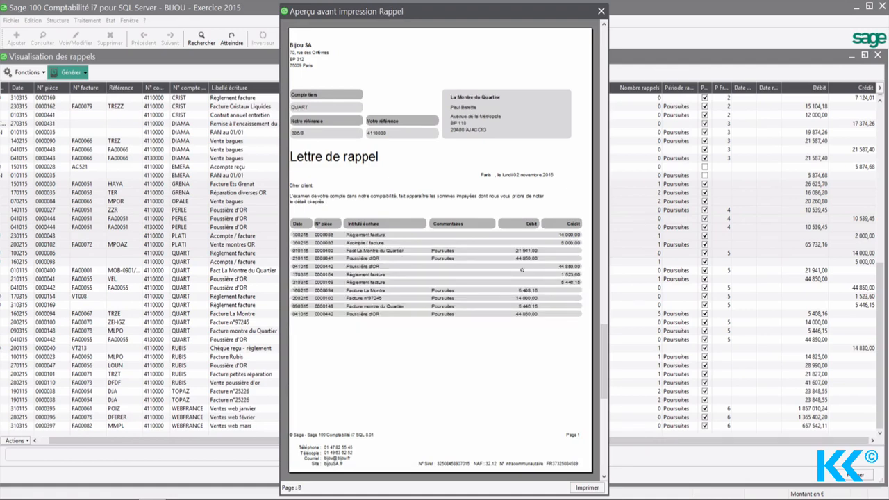
pyautogui.scroll(-1, 521, 270)
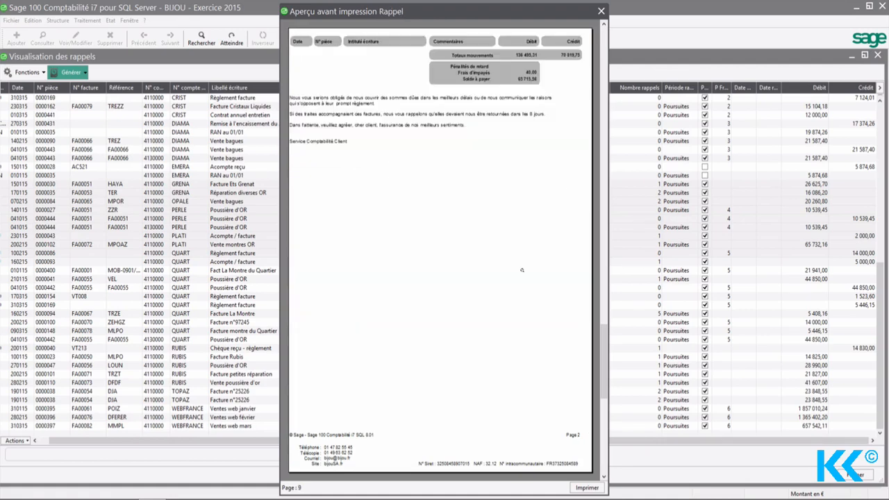
pyautogui.scroll(-1, 521, 270)
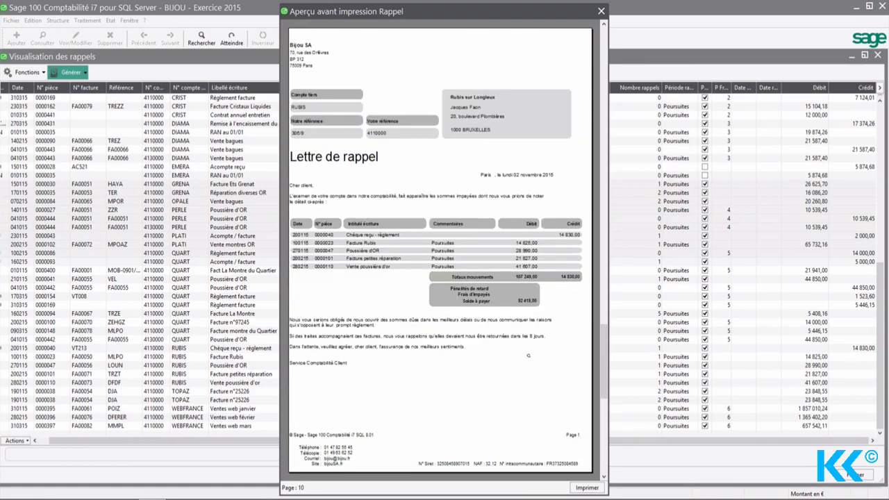
pyautogui.click(600, 11)
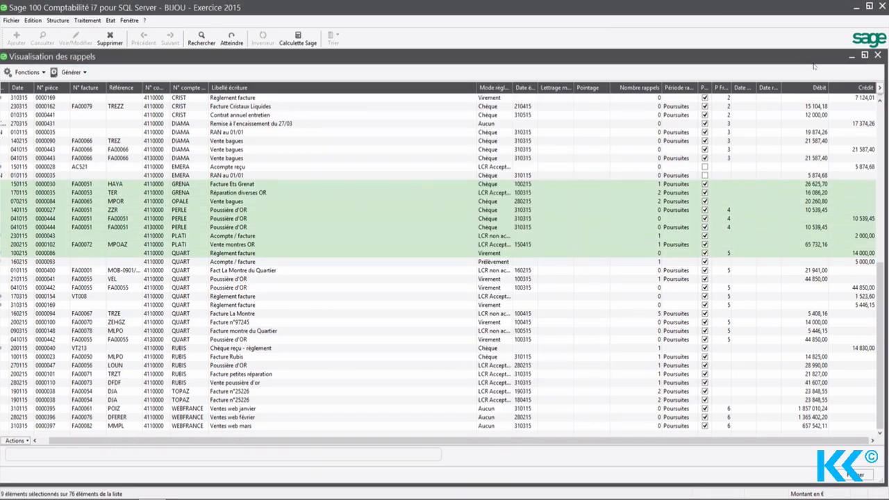
pyautogui.click(877, 55)
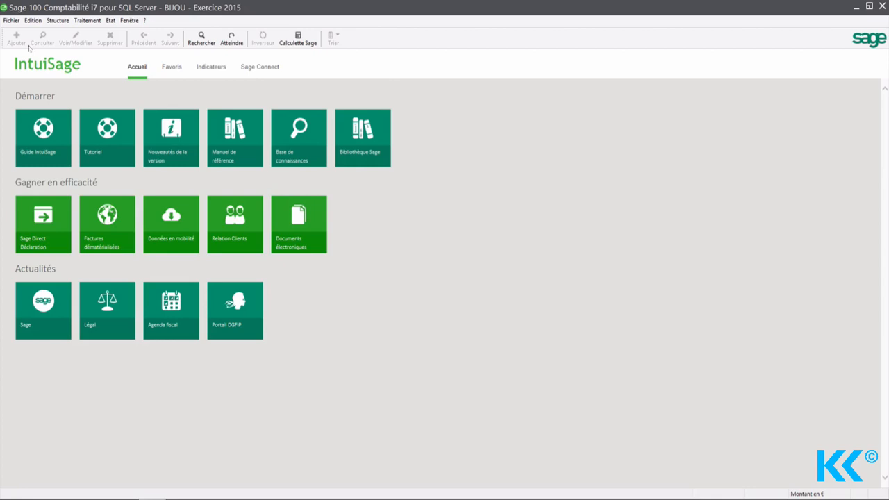
# List the Client entries for a Relance préventive in Rappel/relevé, with due dates up to 30062015
pyautogui.click(87, 20)
pyautogui.click(114, 239)
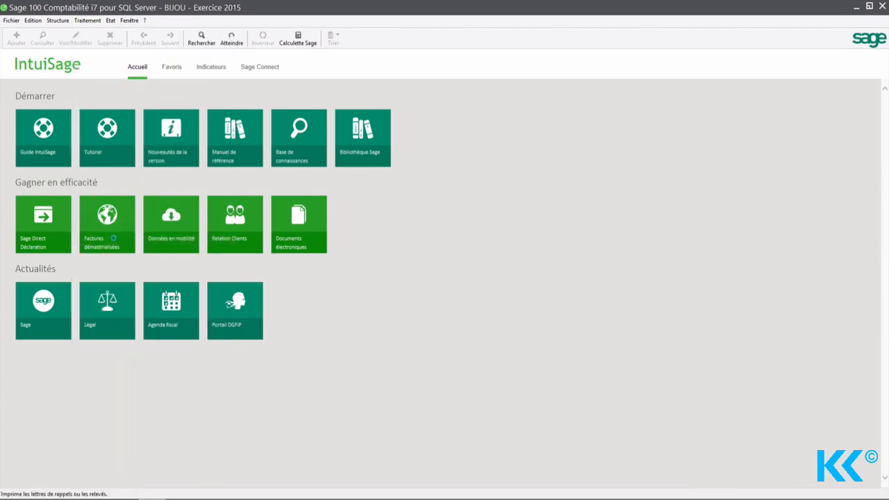
pyautogui.click(366, 169)
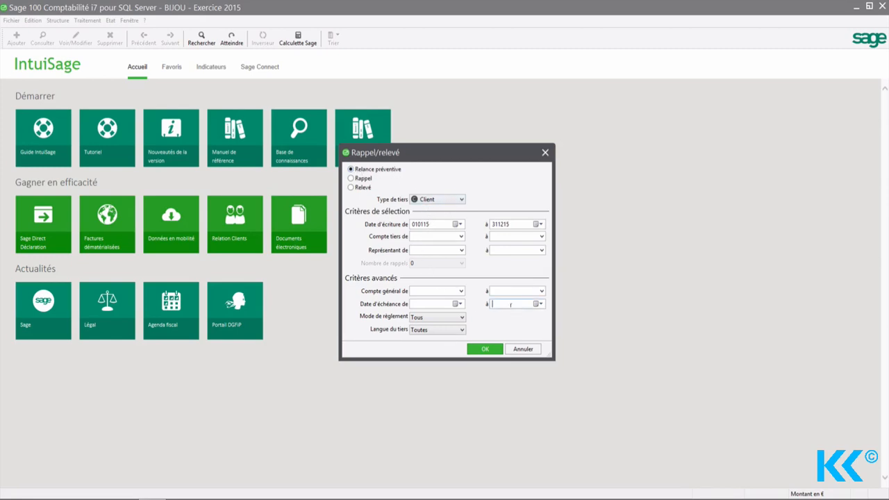
pyautogui.write('30062015')
pyautogui.press('Return')
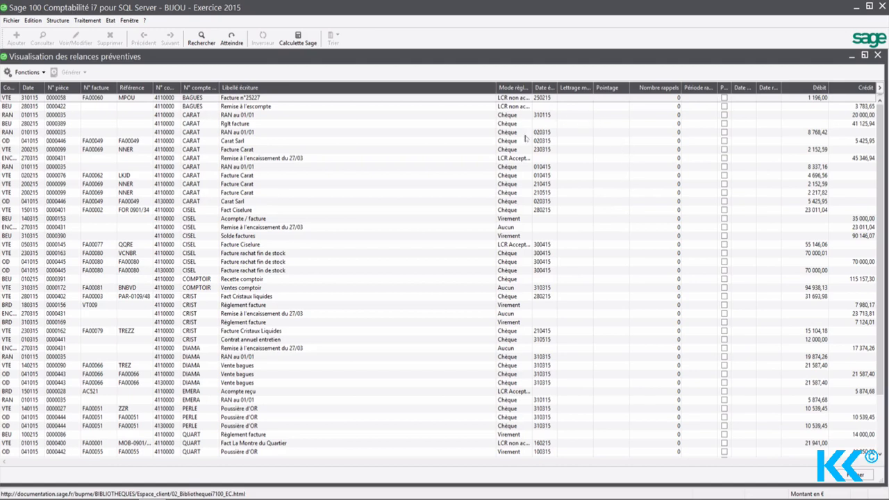
# Select CARAT's three Facture Carat entries due 010415, 210415 and 210515 and mark them for the preventive reminder
pyautogui.click(676, 88)
pyautogui.click(64, 177)
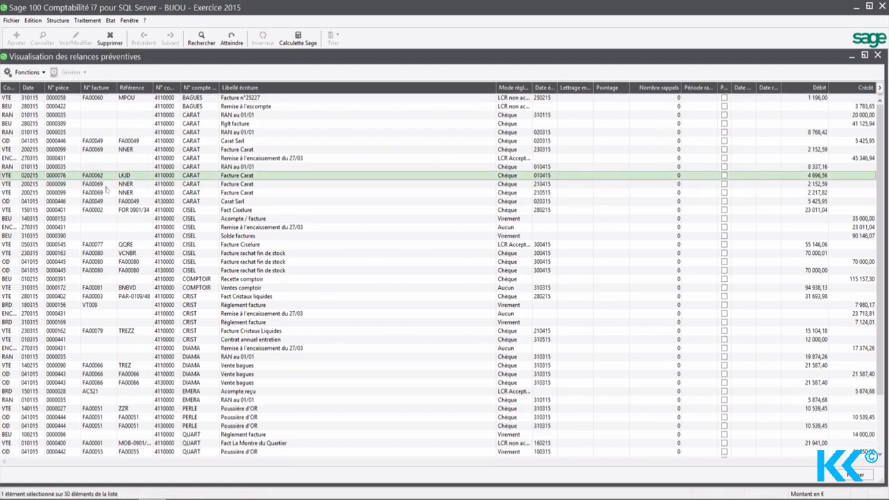
pyautogui.keyDown('shift'); pyautogui.click(108, 186); pyautogui.keyUp('shift')
pyautogui.keyDown('shift'); pyautogui.click(108, 196); pyautogui.keyUp('shift')
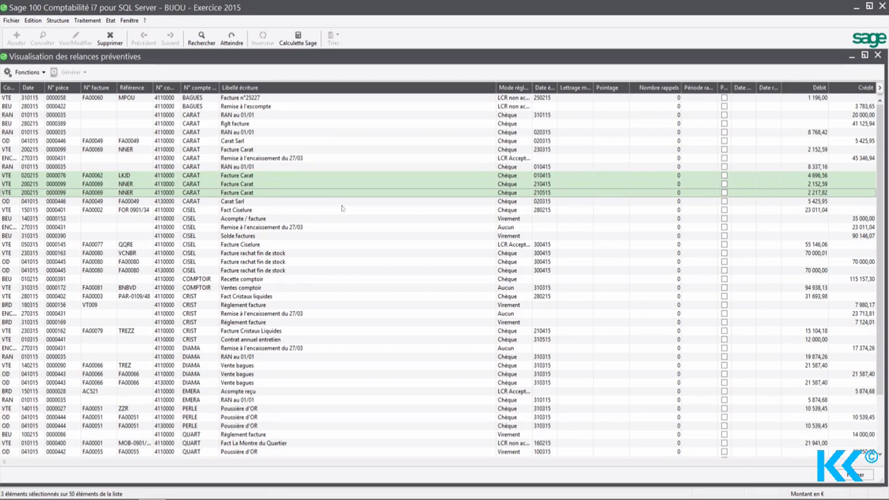
pyautogui.click(723, 176)
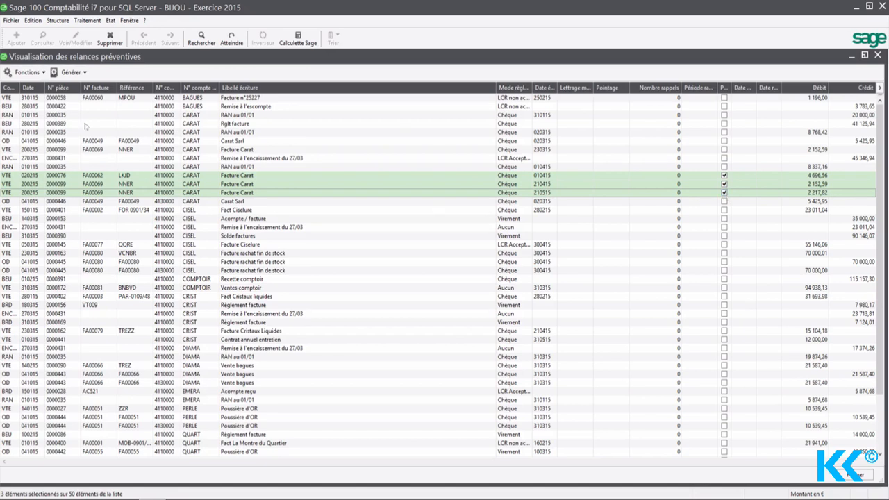
# Generate the preventive reminders for printing with send type Impression d'un courrier and model Selon paramétrage
pyautogui.click(84, 72)
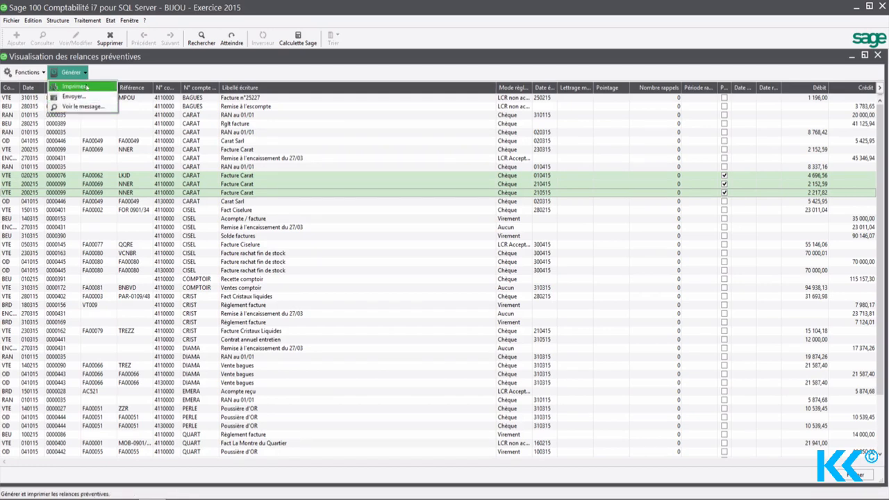
pyautogui.click(86, 87)
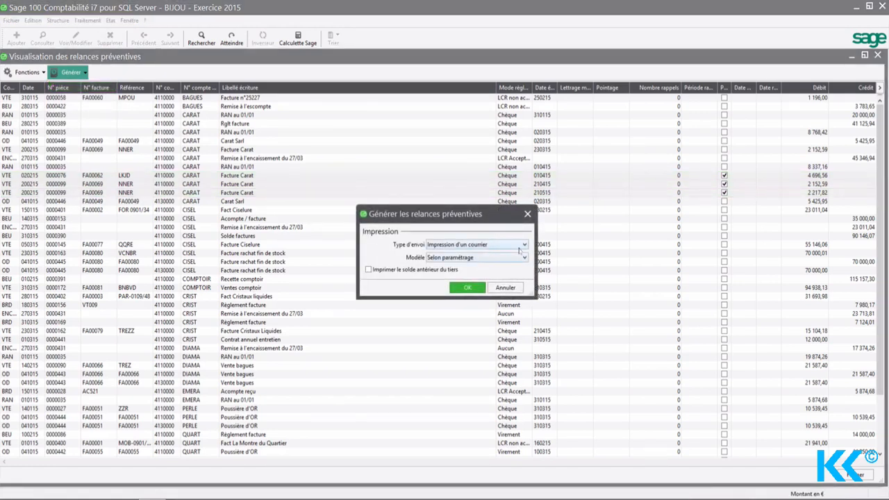
pyautogui.click(521, 247)
pyautogui.click(462, 256)
pyautogui.click(467, 287)
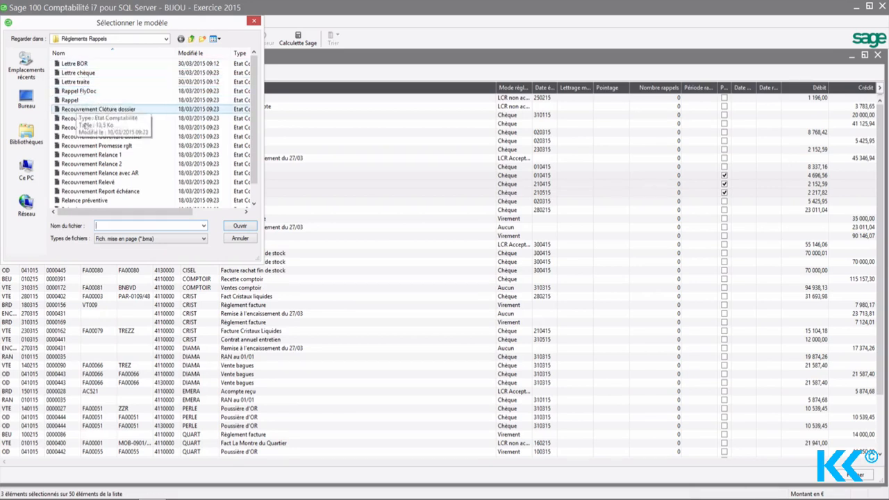
# Preview the letter using the Relance préventive template, and close the preview and the preventive reminder list
pyautogui.click(76, 200)
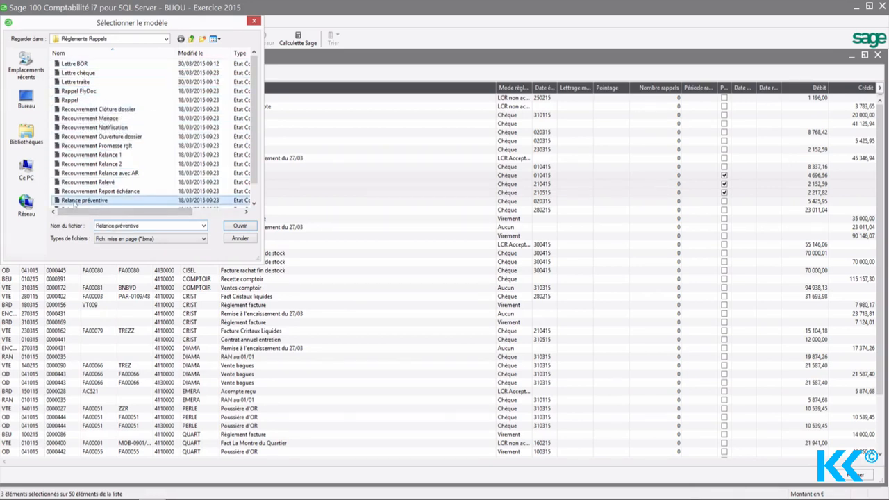
pyautogui.click(239, 225)
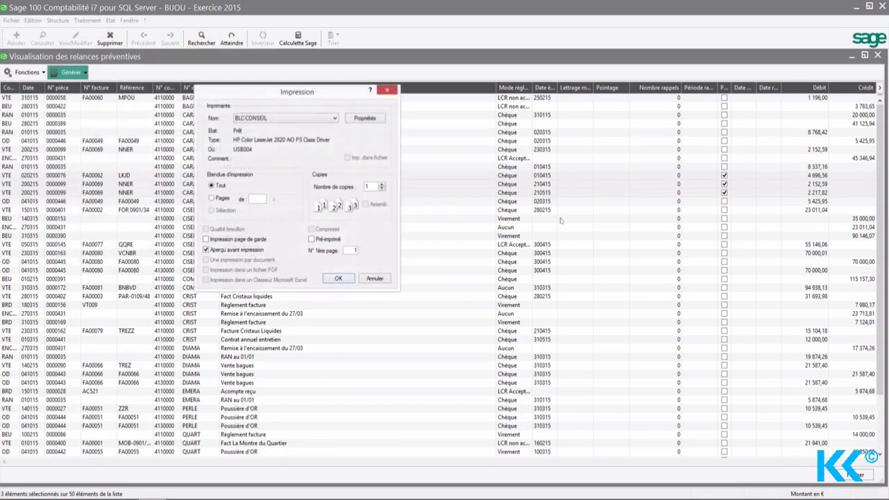
pyautogui.click(336, 280)
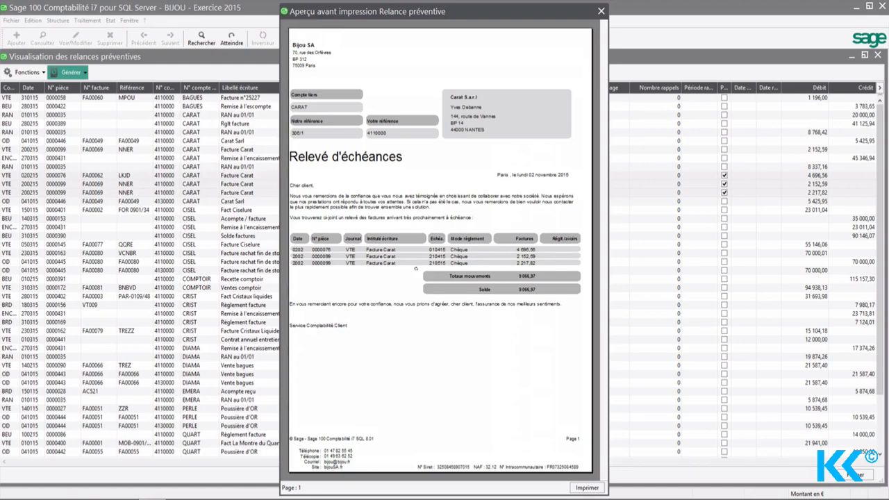
pyautogui.click(600, 11)
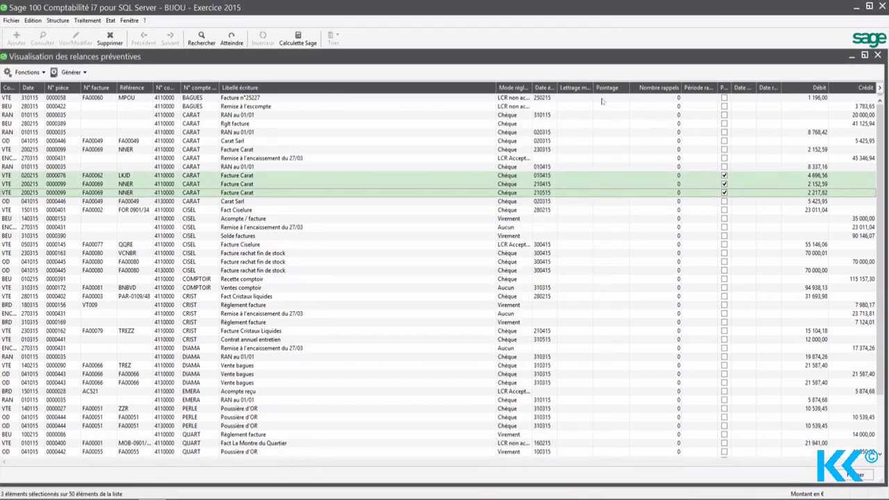
pyautogui.click(877, 55)
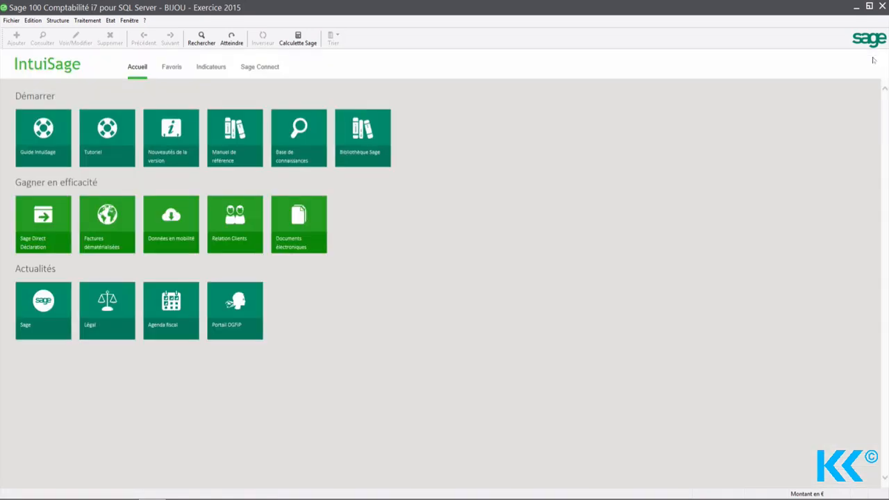
# List the Client entries for a Relevé in Rappel/relevé, limited to 300615, and maximise the statement list
pyautogui.click(87, 20)
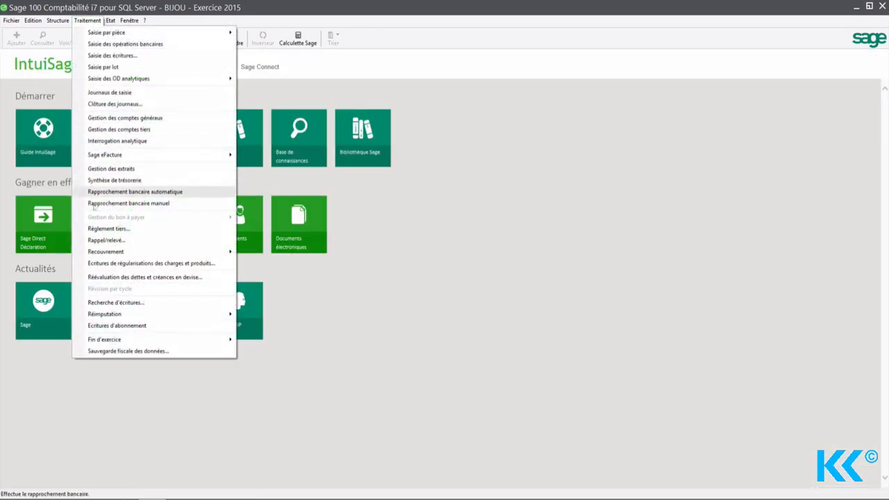
pyautogui.click(99, 238)
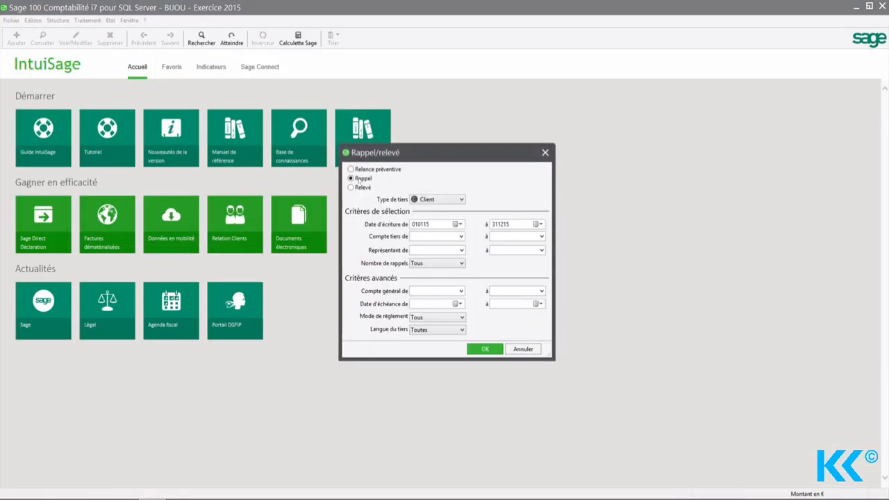
pyautogui.click(351, 188)
pyautogui.write('300615')
pyautogui.press('Return')
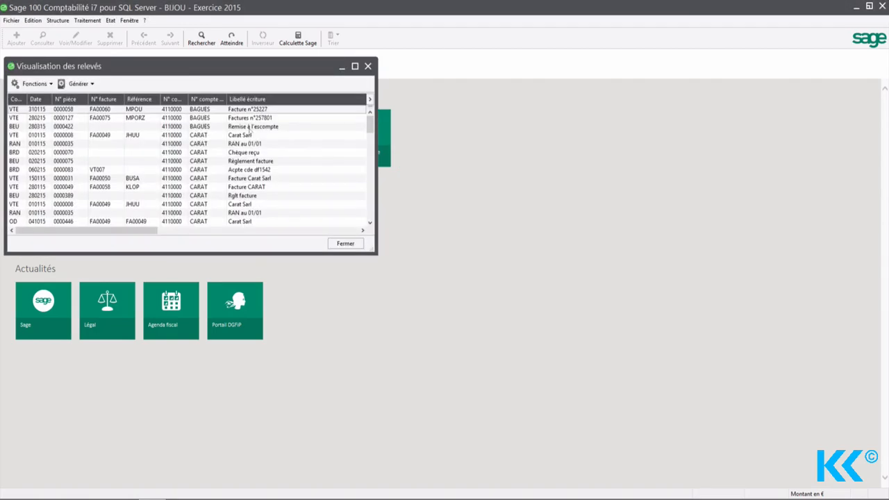
pyautogui.doubleClick(195, 69)
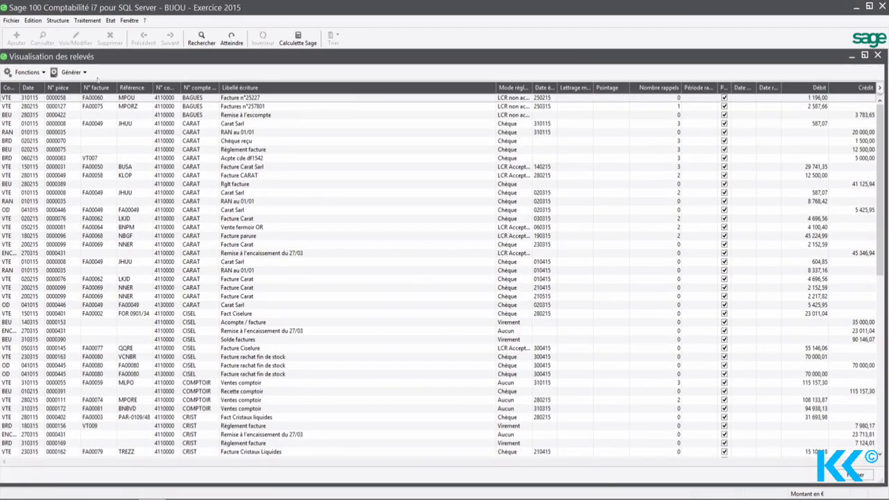
# Generate the statements for printing from all the marked entries, accepting the generation settings
pyautogui.click(85, 73)
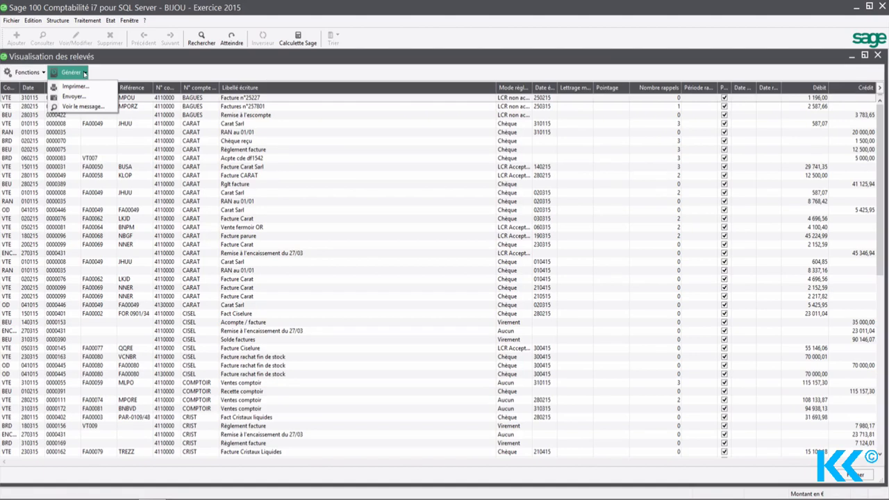
pyautogui.click(85, 73)
pyautogui.click(85, 72)
pyautogui.click(74, 86)
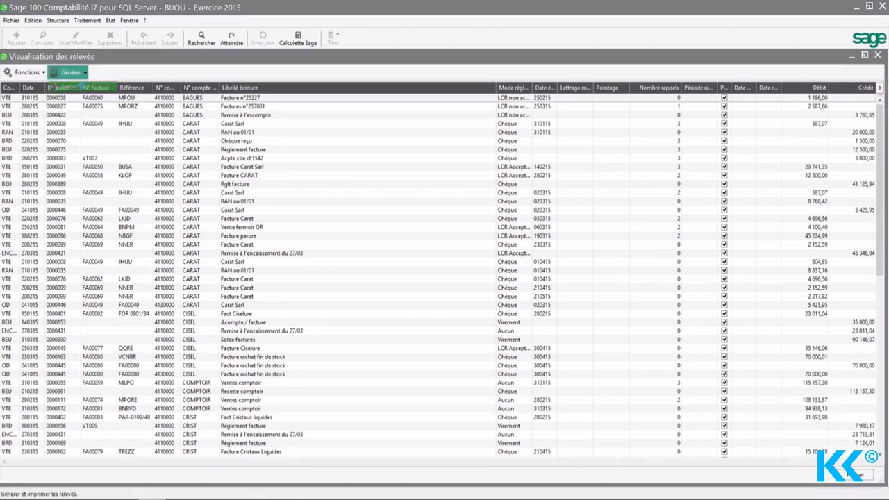
pyautogui.click(466, 290)
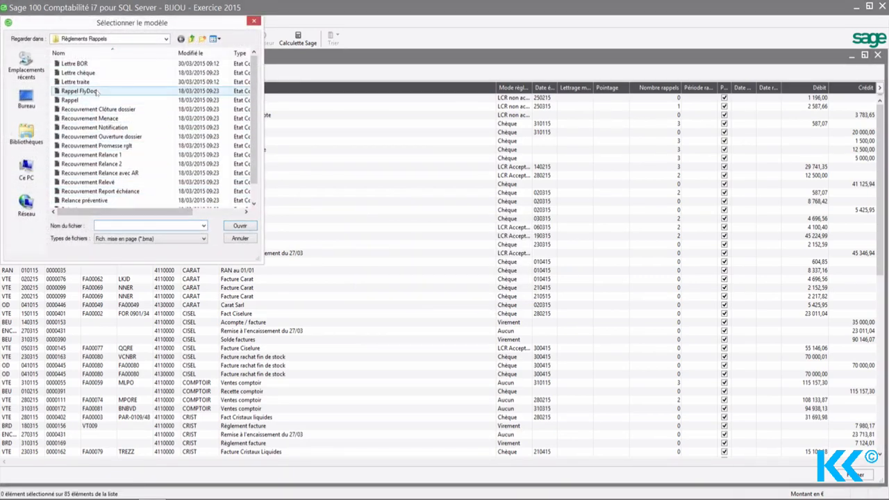
# Choose the Relevé template from the Règlements Rappels folder and accept the print settings with Aperçu avant impression enabled
pyautogui.click(253, 202)
pyautogui.click(253, 202)
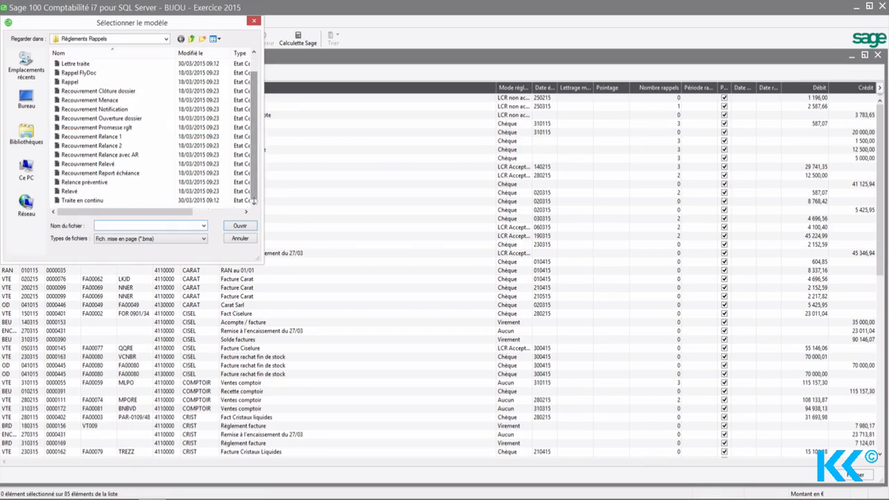
pyautogui.click(83, 190)
pyautogui.click(240, 226)
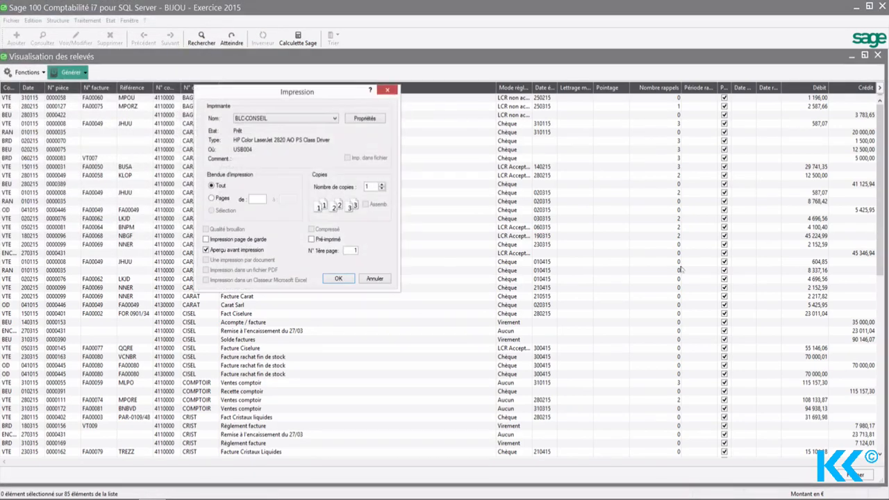
pyautogui.click(349, 279)
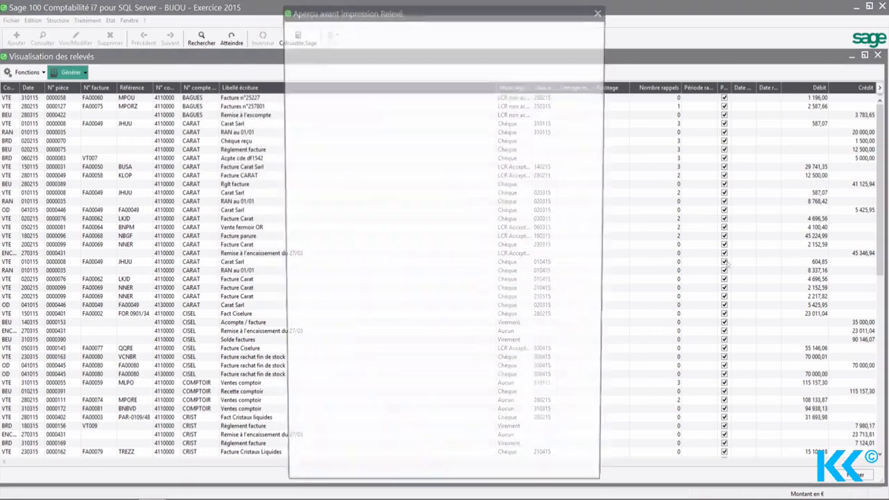